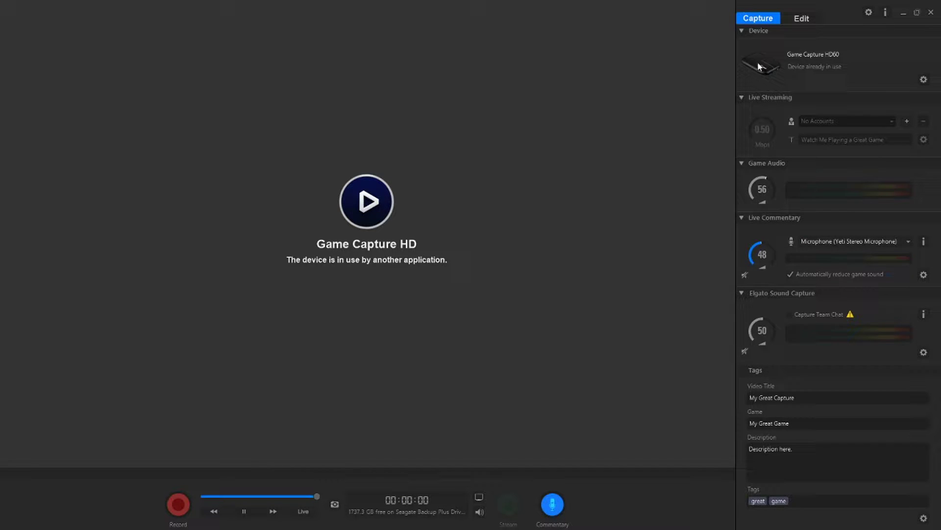
Step: Change the HD60's Audio Input from HDMI Audio to Analog Audio on the Capture tab
left_click(924, 80)
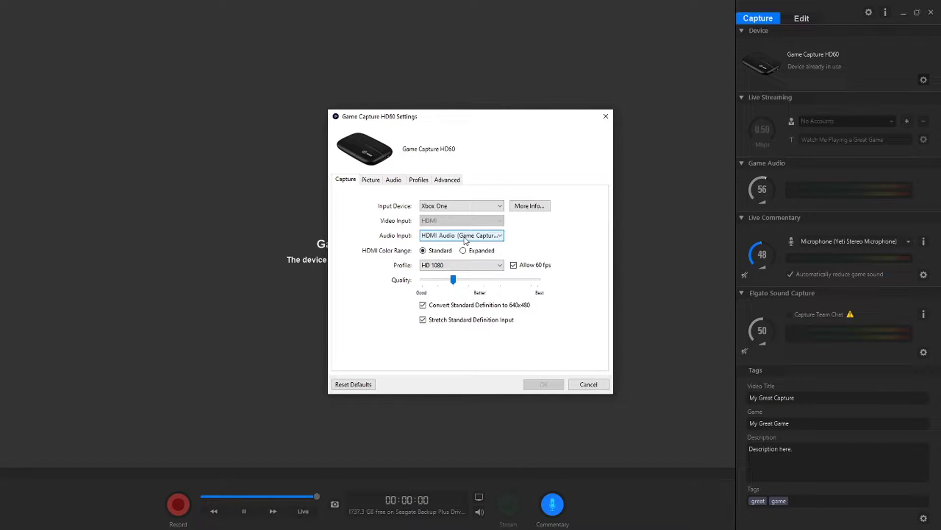
left_click(493, 236)
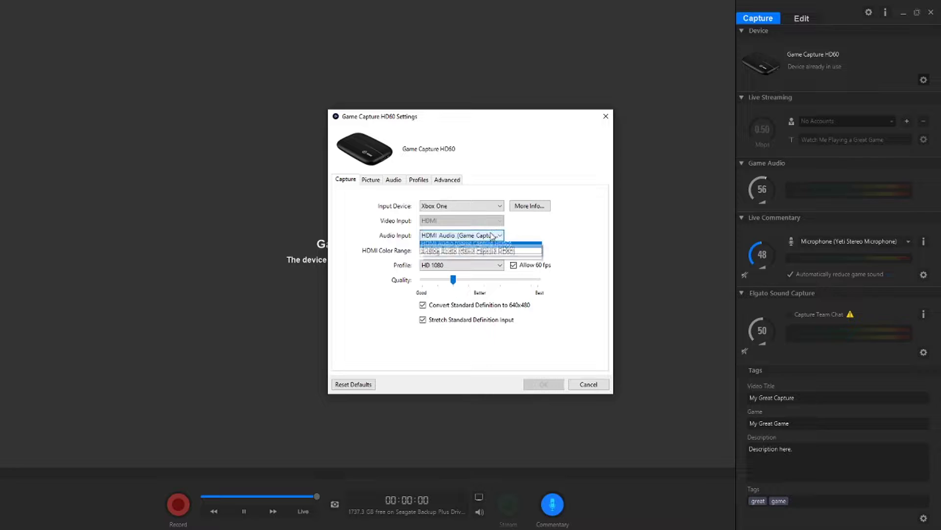
left_click(496, 251)
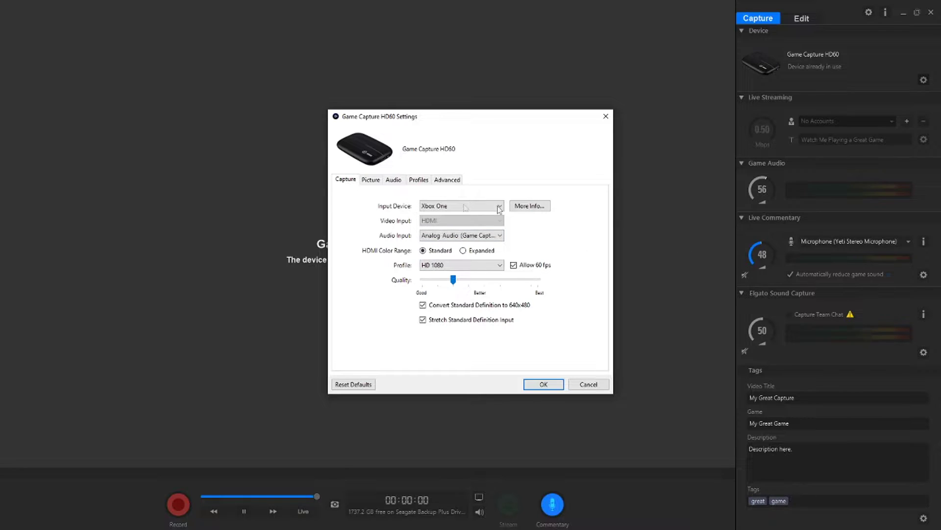
Step: Keep Analog Audio Gain at 12 dB, apply the settings, and raise Game Audio to 100
left_click(393, 179)
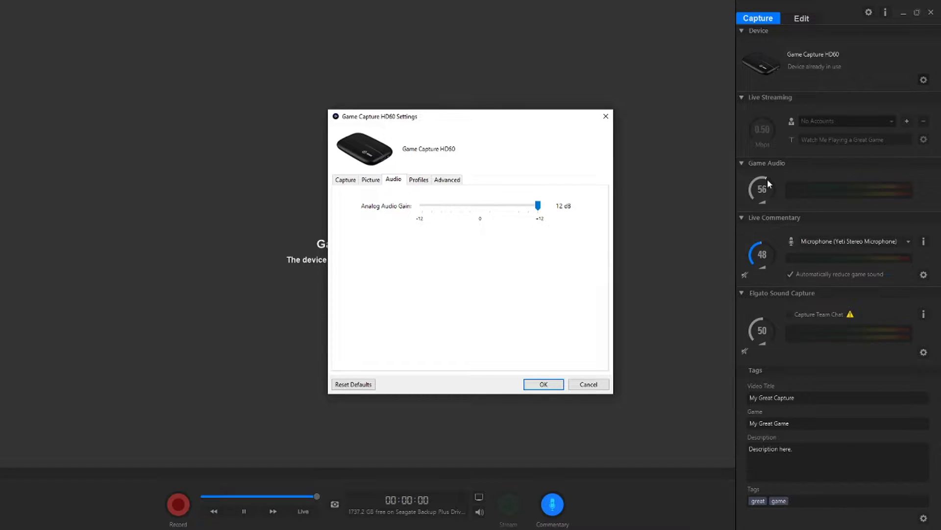
left_click(543, 384)
scroll(774, 191, "up", 5)
scroll(773, 191, "up", 5)
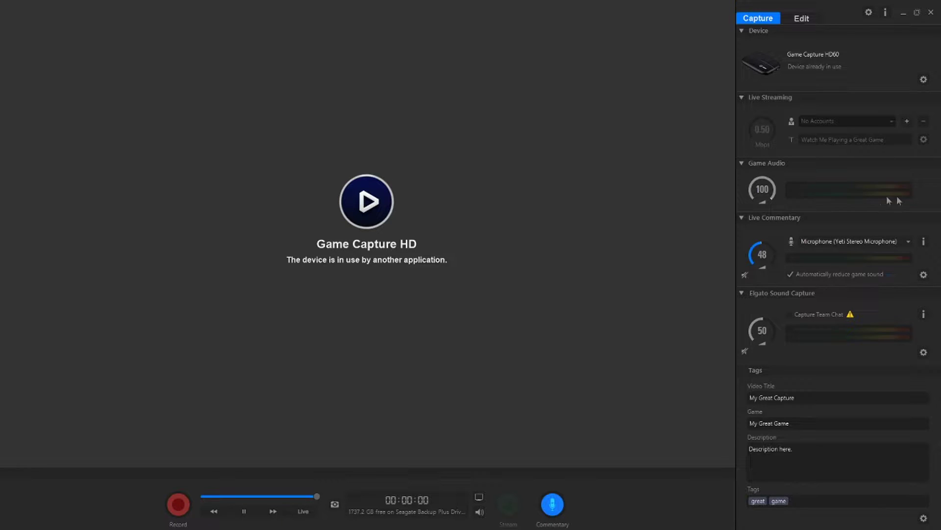
Step: Lower the Game Audio dial to 51 and switch the HD60 Audio Input back to HDMI Audio
left_click_drag(764, 184, 696, 291)
left_click(923, 79)
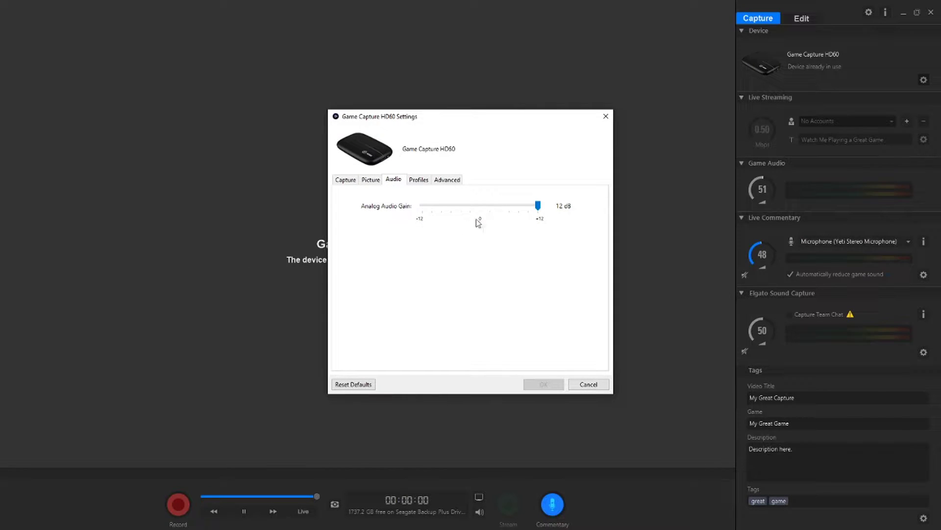
left_click(345, 180)
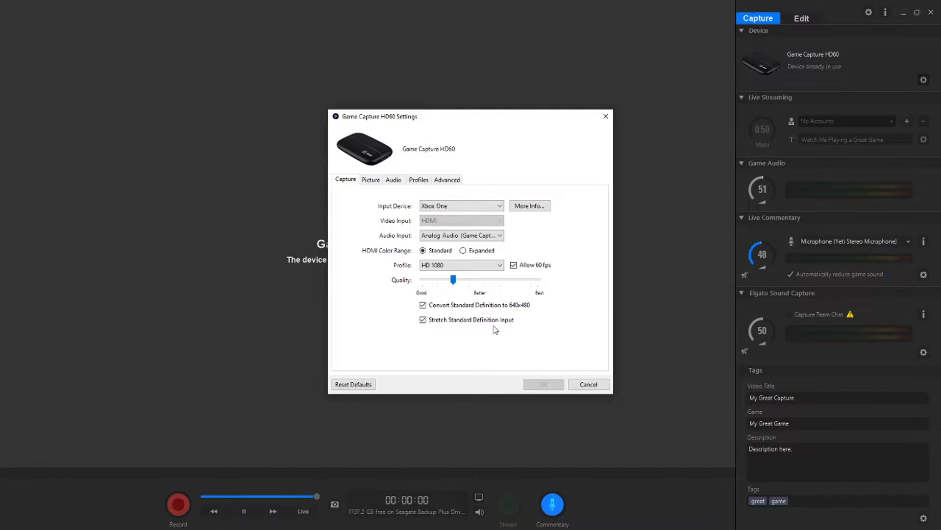
left_click(499, 236)
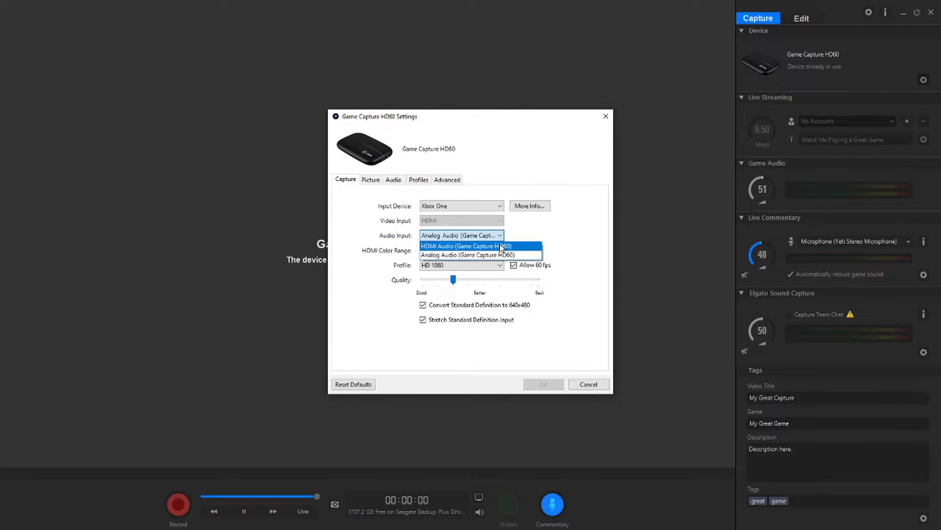
left_click(486, 245)
left_click(544, 385)
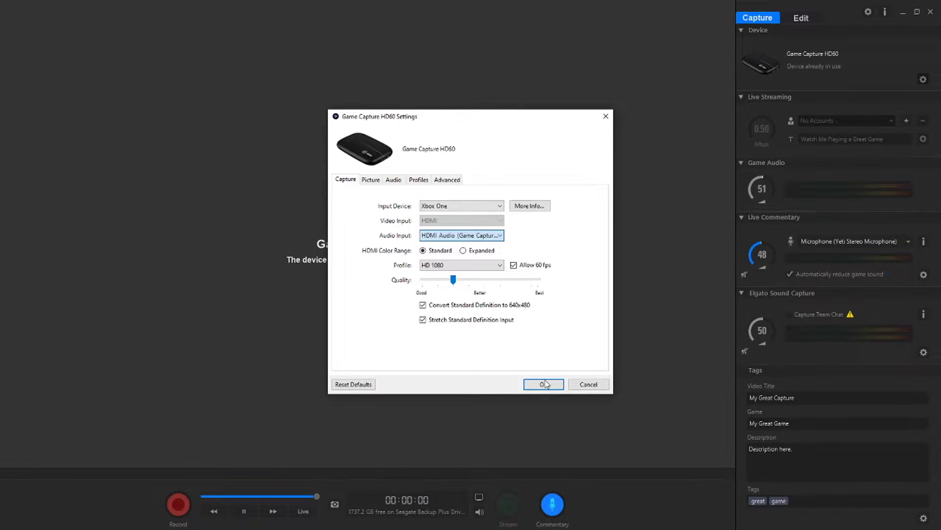
Step: Recheck the analog audio gain in the HD60 settings and cancel without changes
left_click(923, 79)
left_click(399, 180)
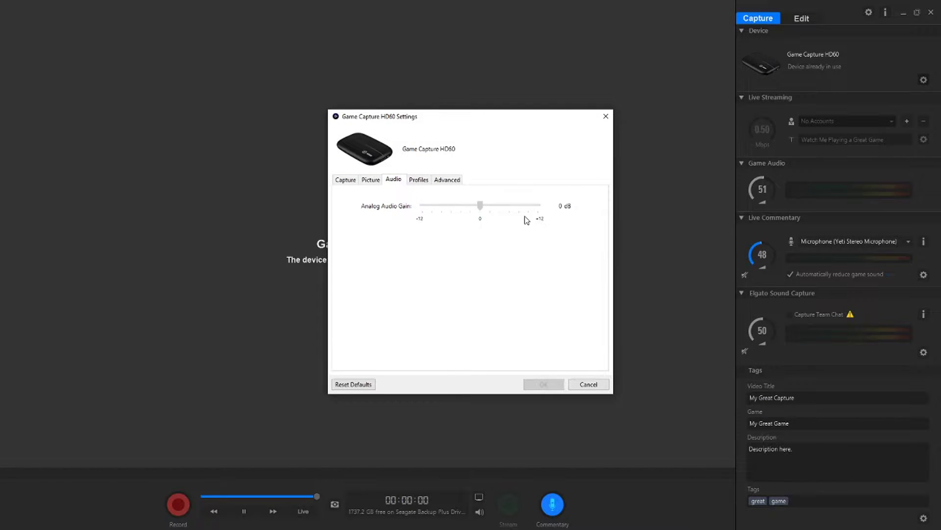
left_click(588, 384)
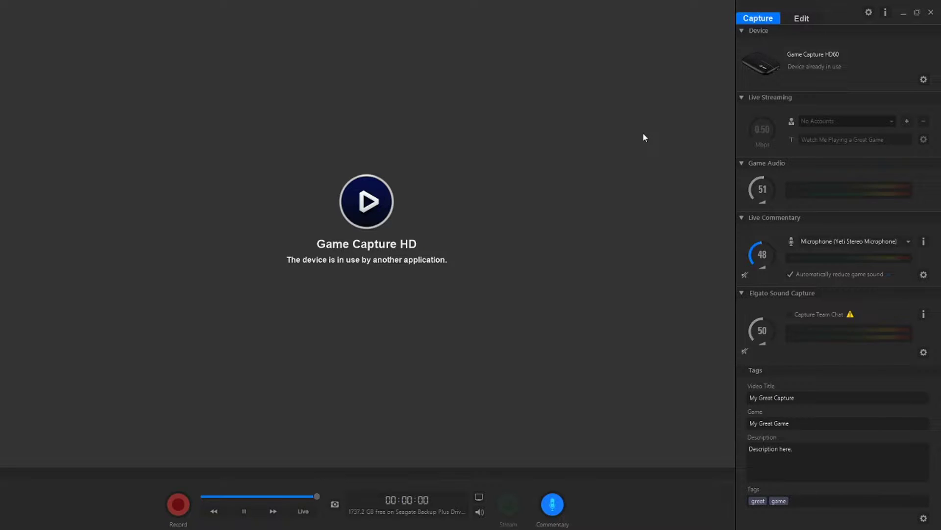
Step: Minimize the Game Capture HD window to reveal the Xbox One home dashboard
left_click(903, 14)
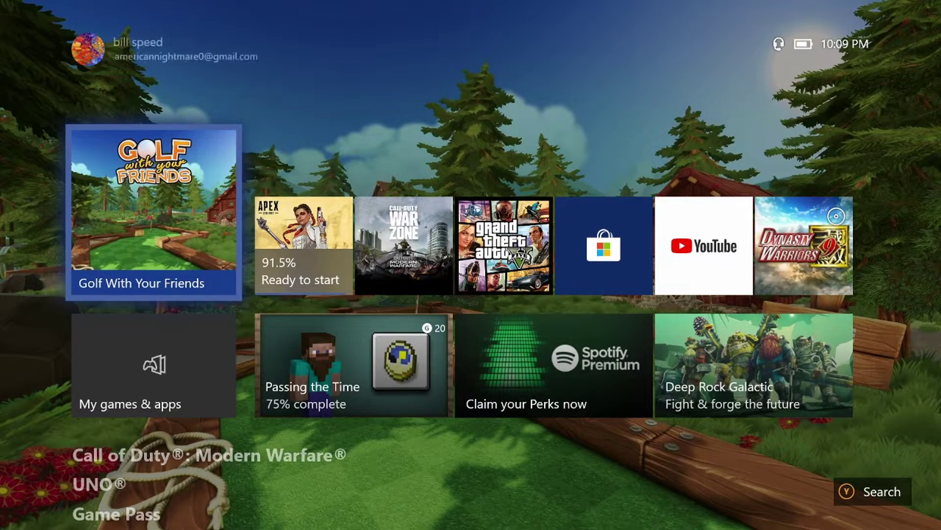
Step: Open the Xbox console Settings from the guide's system section
key("super")
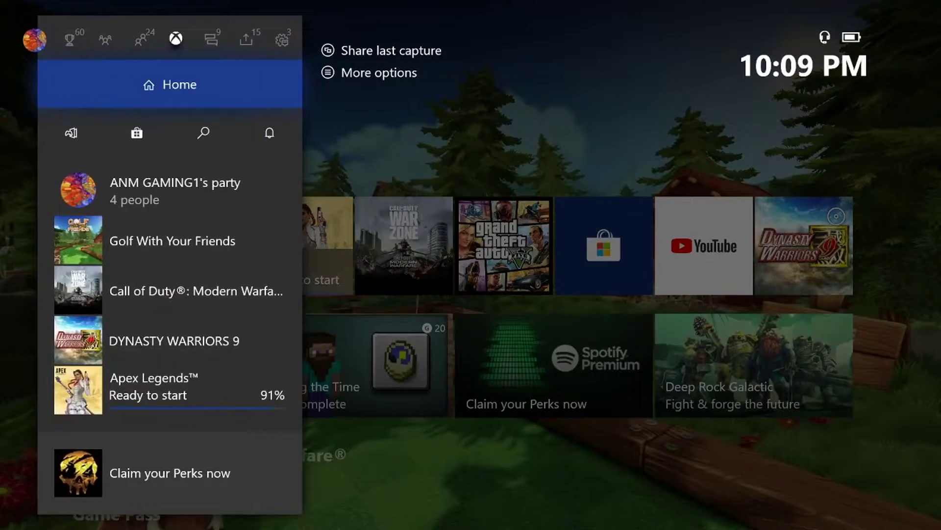
key("Right")
key("Right")
key("Right")
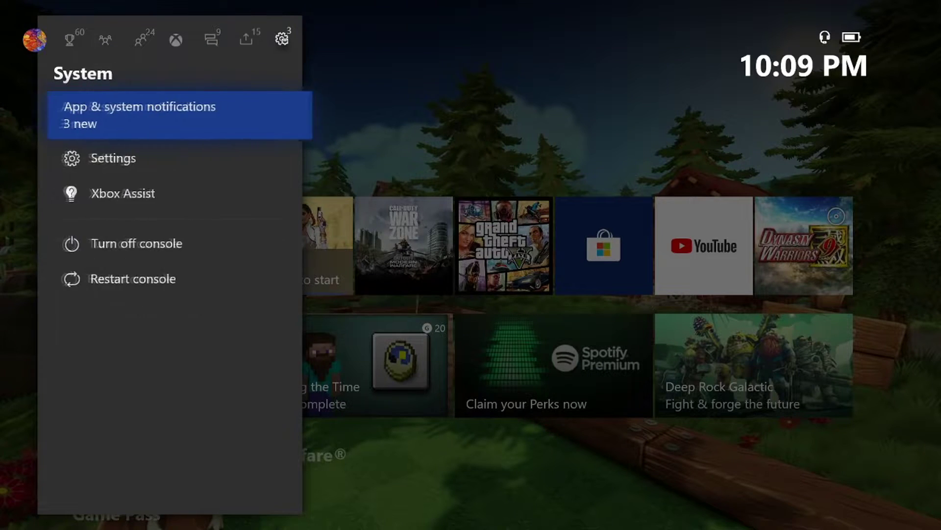
key("Down")
key("Return")
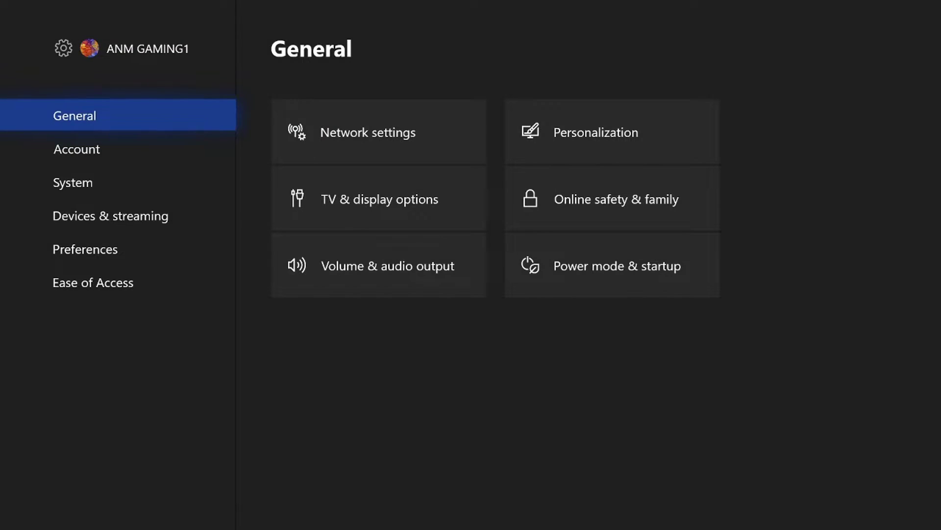
Step: Set Party chat output to Headset & speakers under General > Volume & audio output
key("Right")
key("Down")
key("Down")
key("Return")
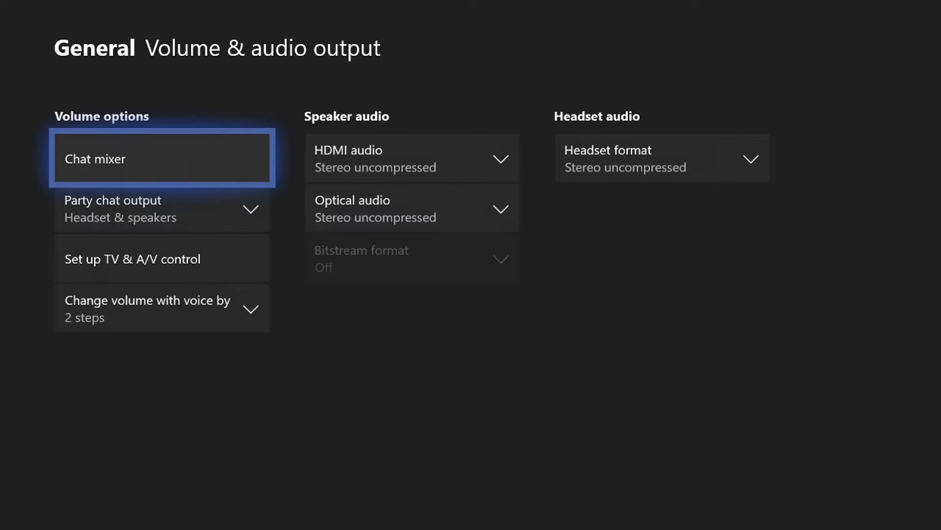
key("Down")
key("Return")
key("Up")
key("Down")
key("Return")
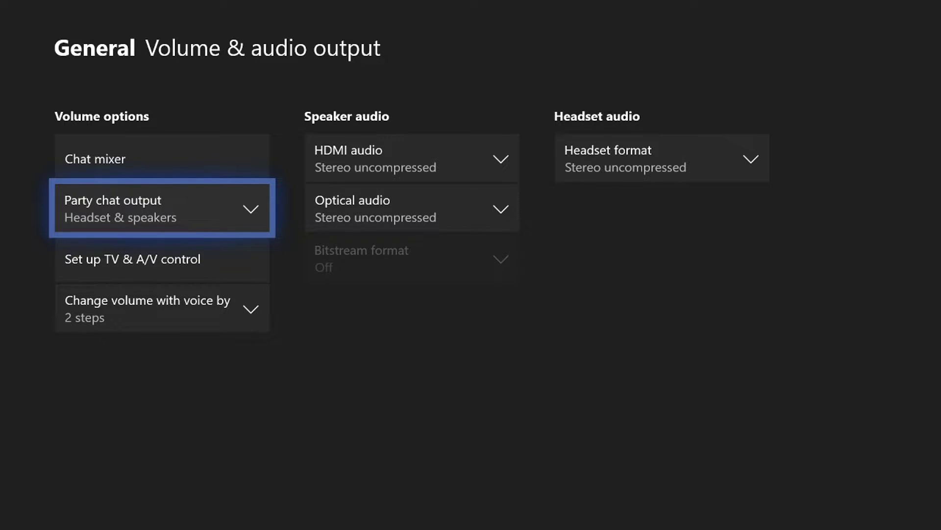
Step: Review the speaker and headset audio options, ending back on Party chat output
key("Right")
key("Right")
key("Left")
key("Down")
key("Right")
key("Left")
key("Down")
key("Left")
key("Down")
key("Up")
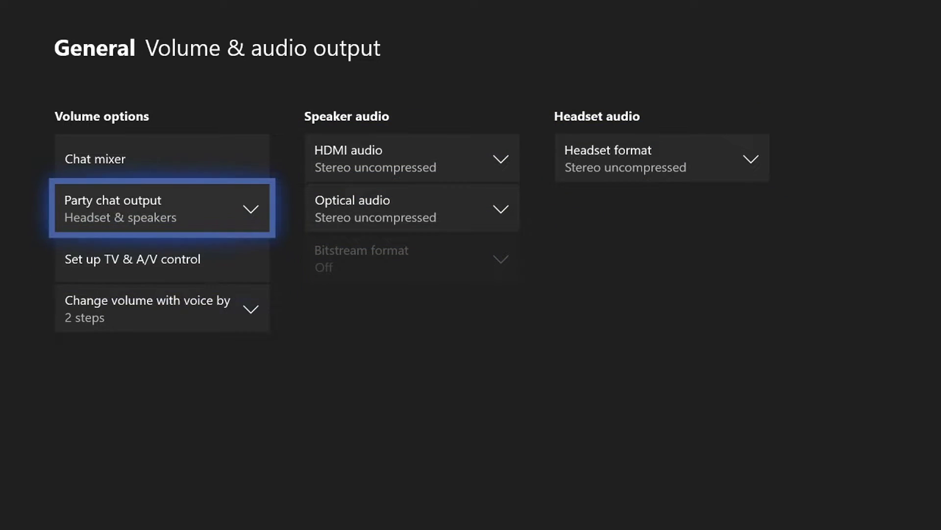